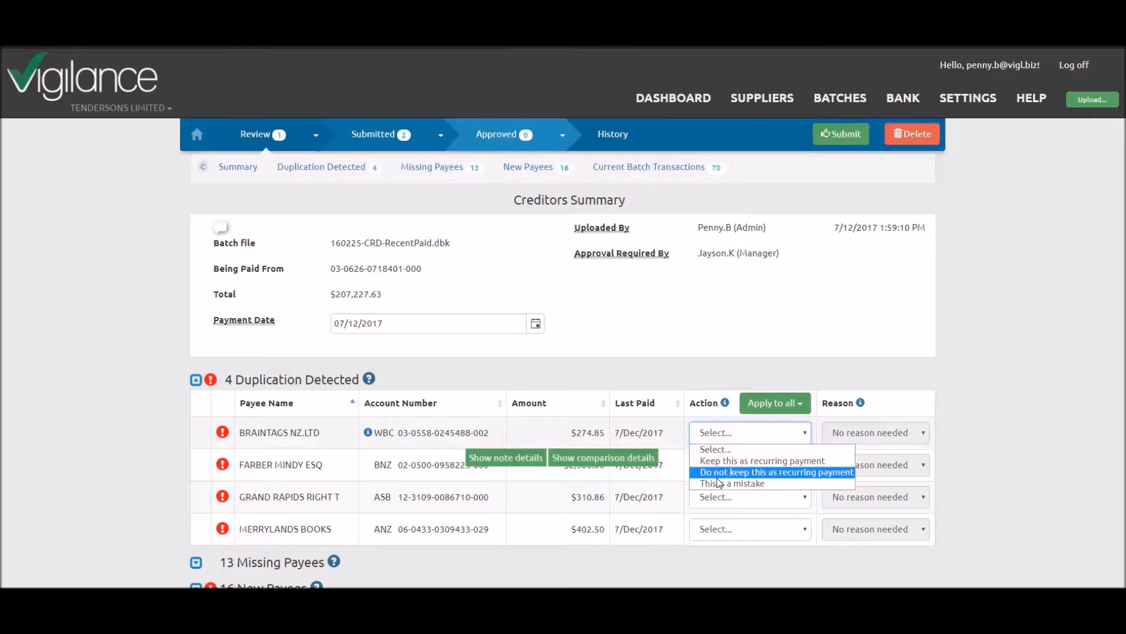
Apply the action "Keep this as recurring payment" to all detected duplicate payments
click(775, 411)
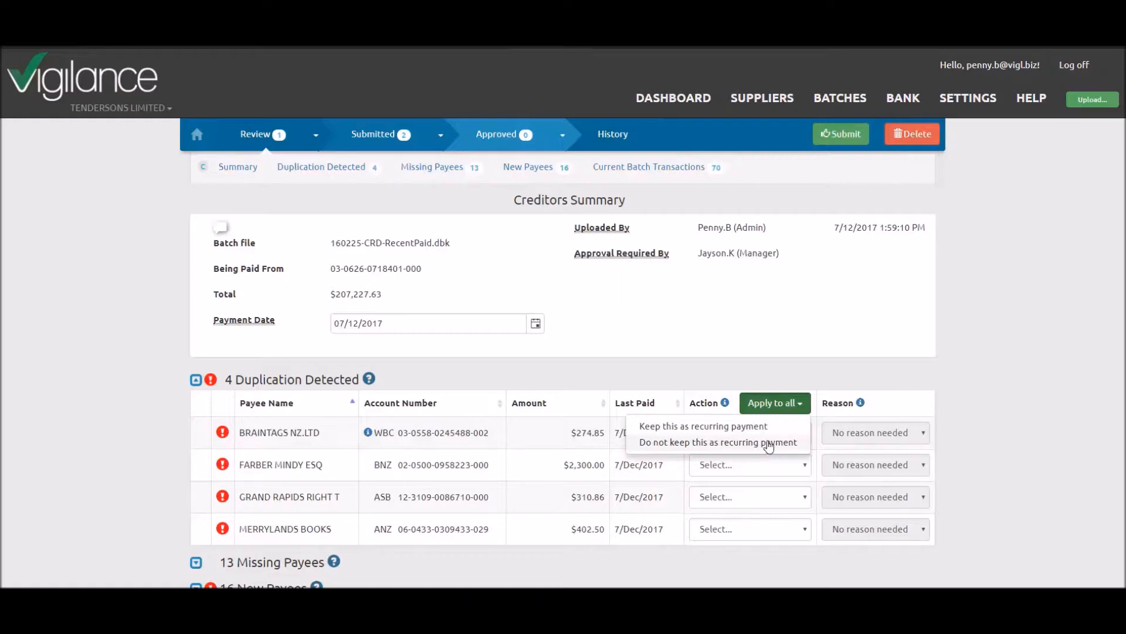
click(761, 428)
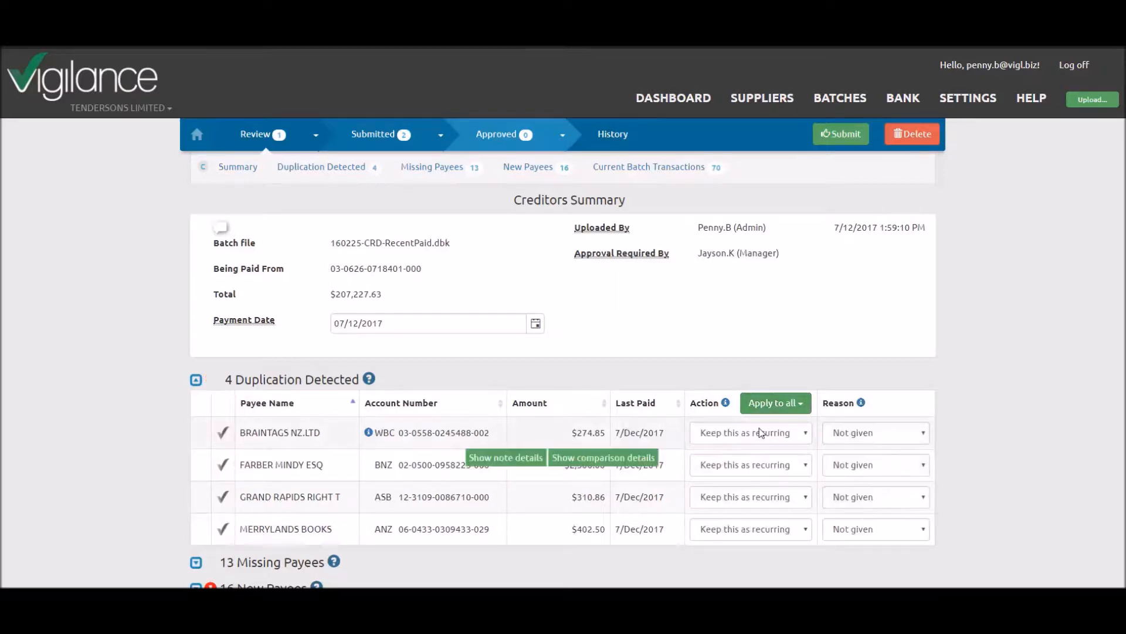
Try the reason "Other" for the BRAINTAGS NZ.LTD duplicate and close its note without entering any text
click(854, 434)
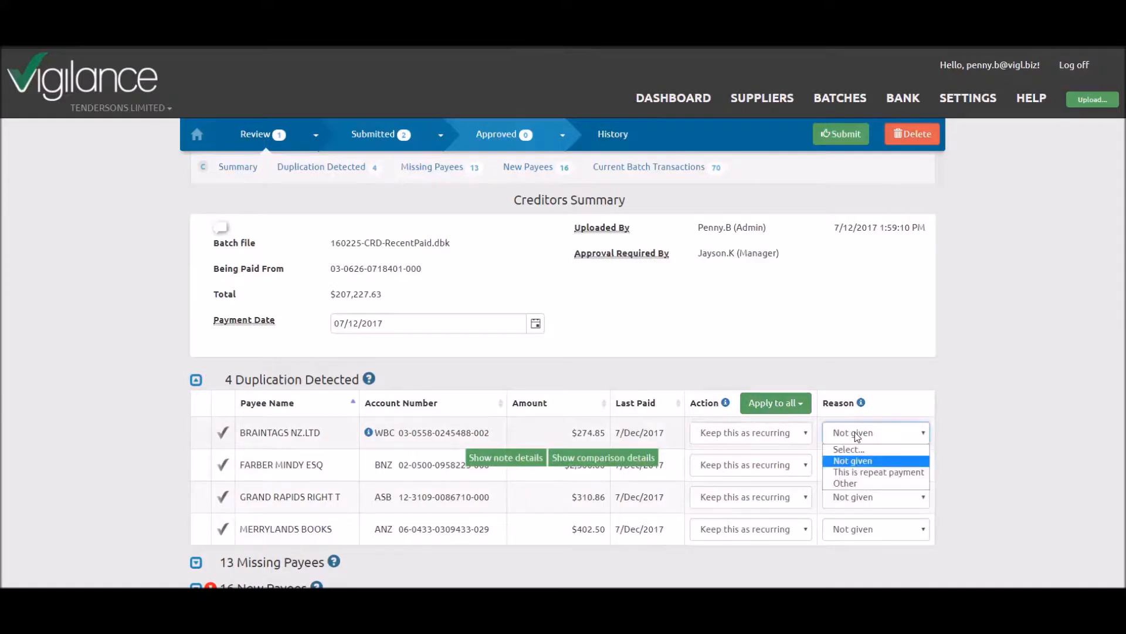
click(872, 483)
click(568, 474)
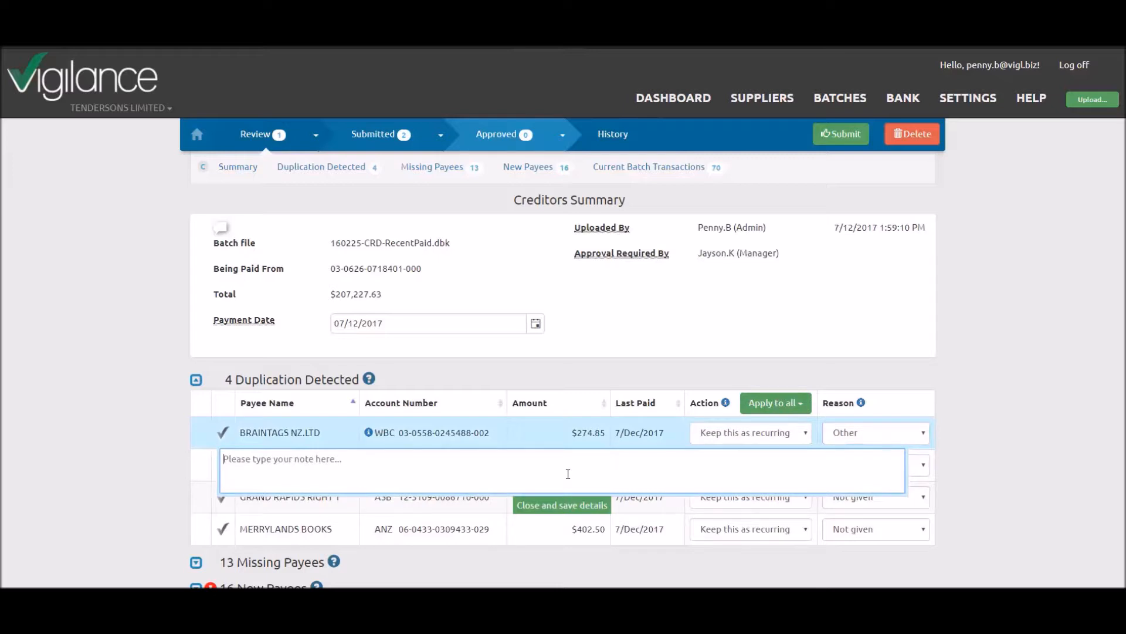
click(562, 505)
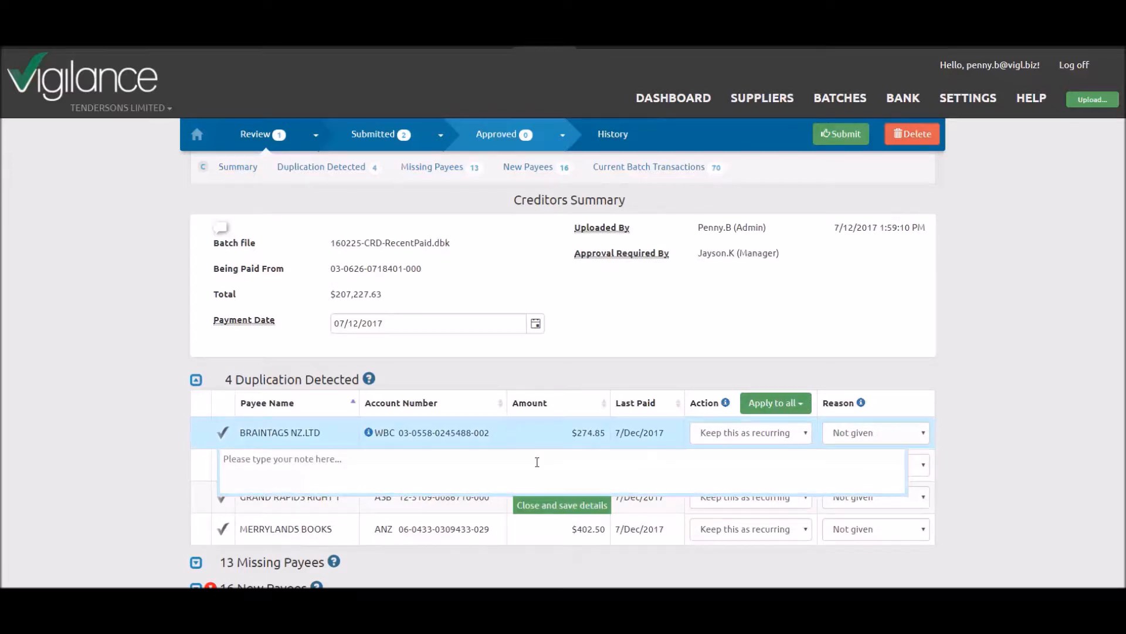
click(548, 428)
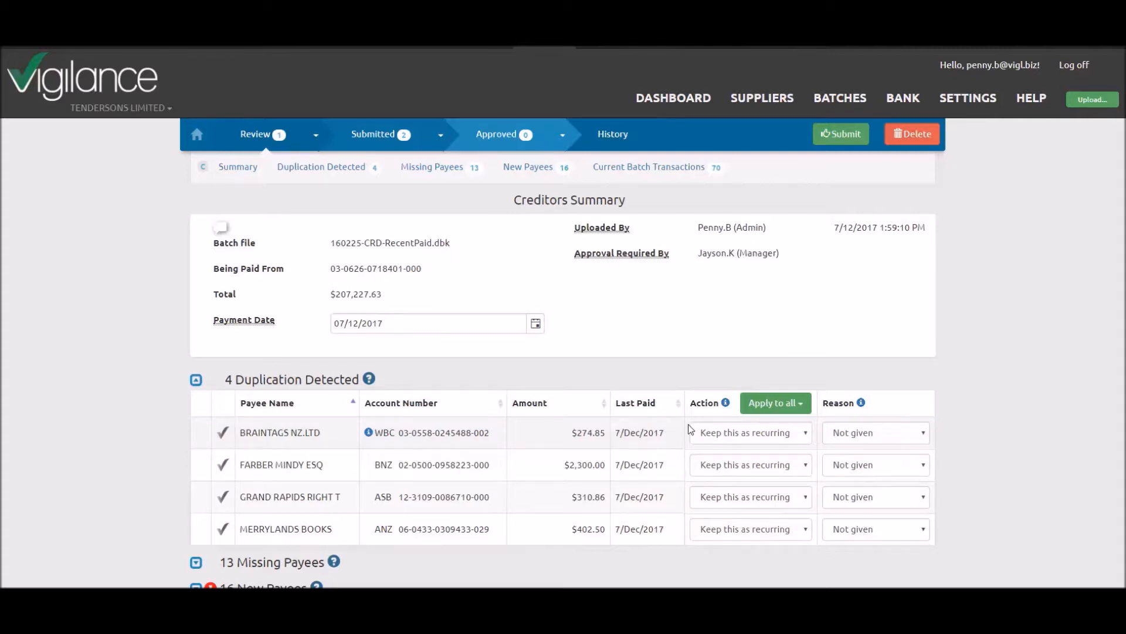
Try the reason "This is repeat payment" for BRAINTAGS NZ.LTD and switch it back to "Not given"
click(856, 431)
click(864, 473)
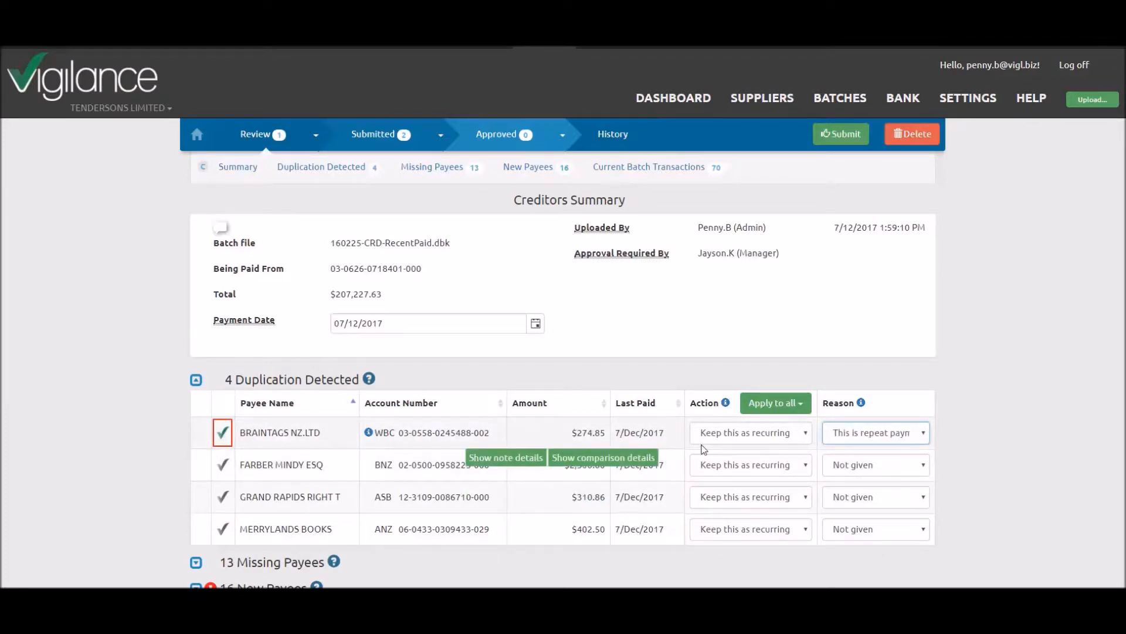
click(850, 434)
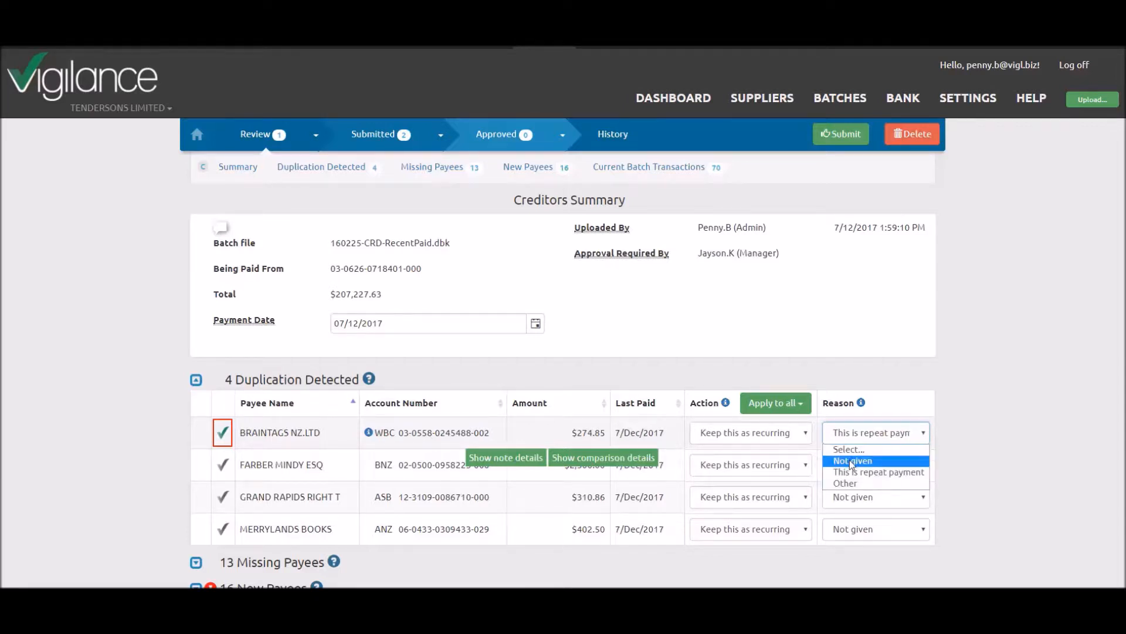
click(852, 462)
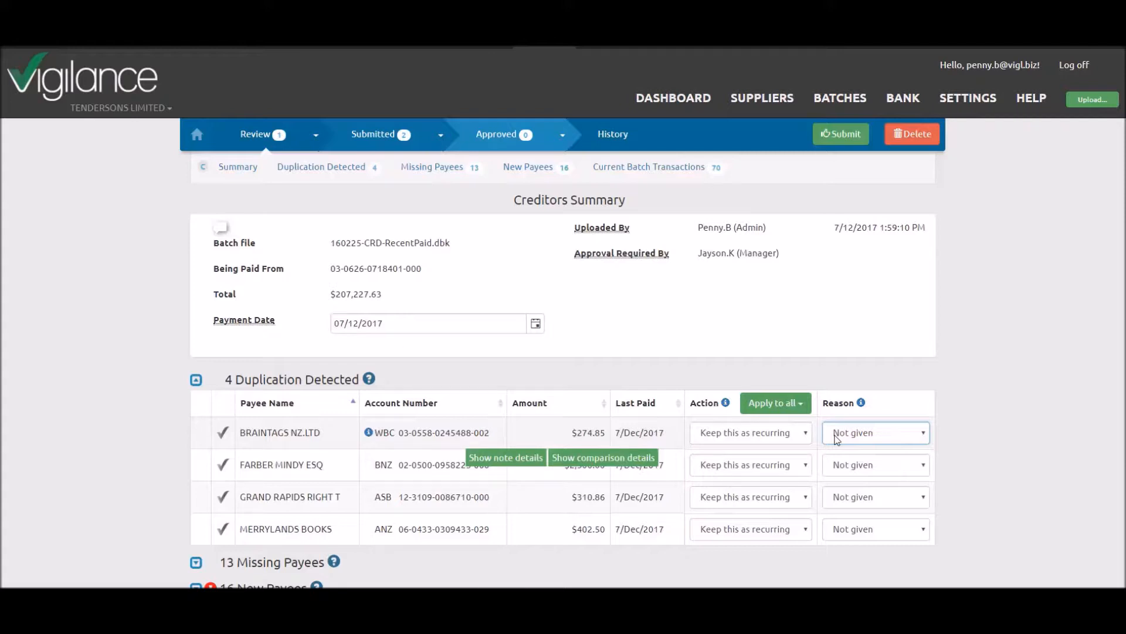
Set the reason to "This is repeat payment" for each of the four duplicate payments
click(837, 439)
click(847, 470)
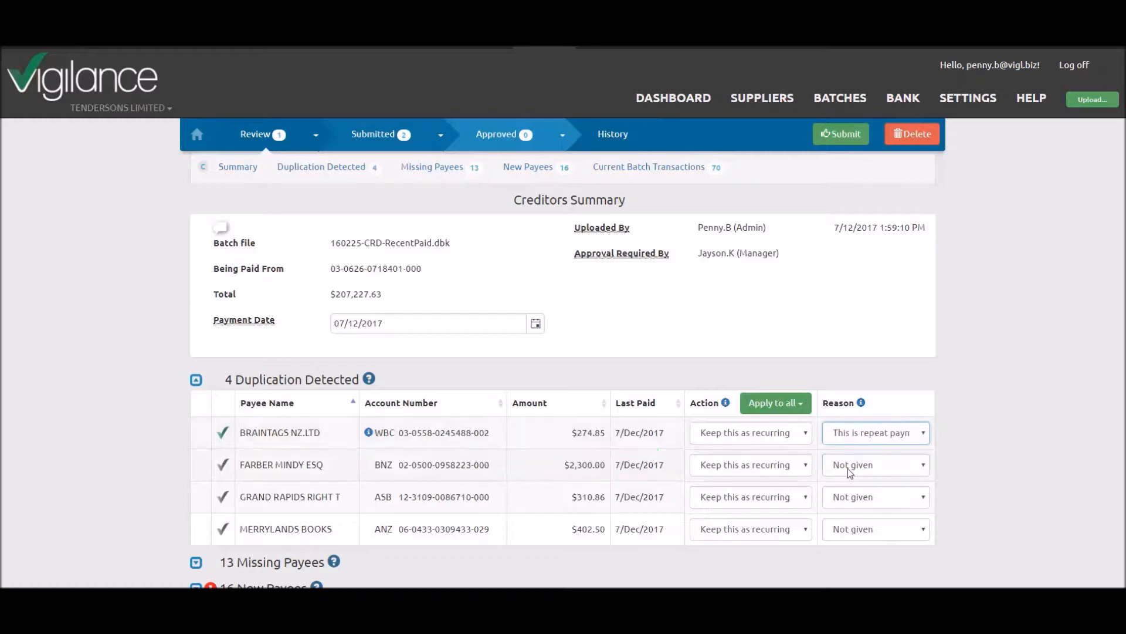
click(848, 467)
click(853, 504)
click(851, 498)
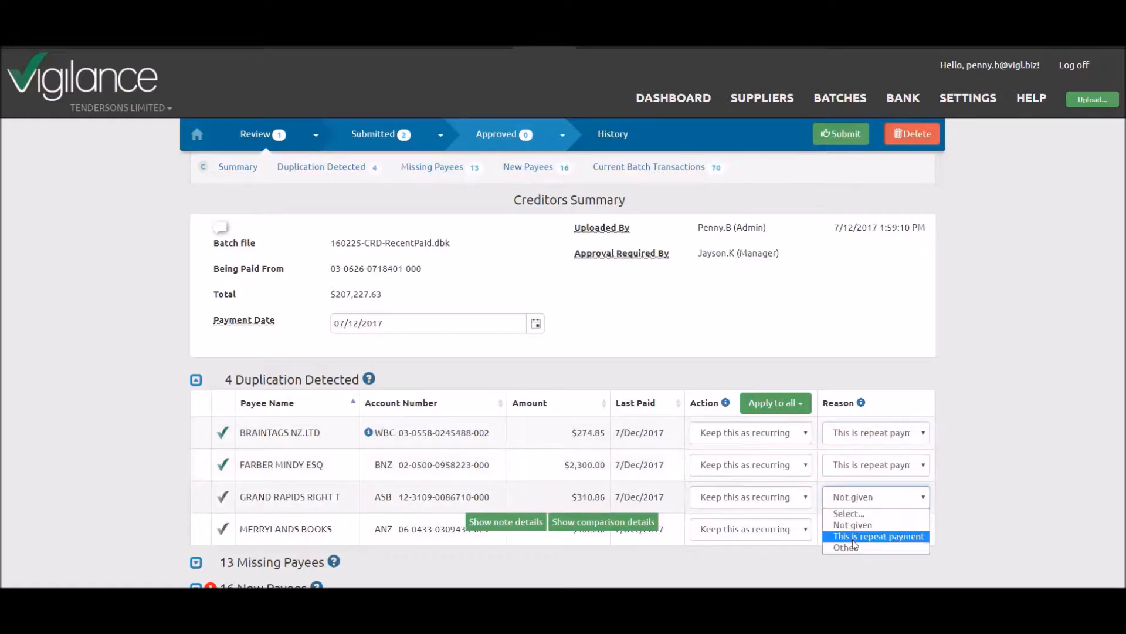
click(853, 541)
click(850, 529)
click(854, 567)
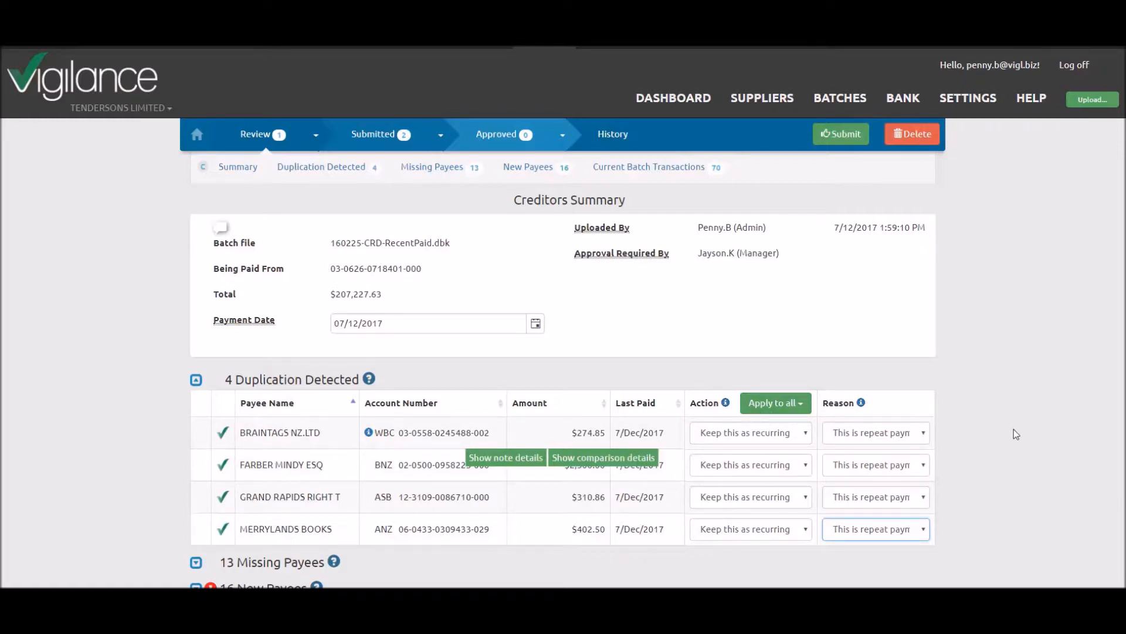
Expand the Missing Payees and New Payees sections of the batch to review their entries
scroll(456, 386, down, 3)
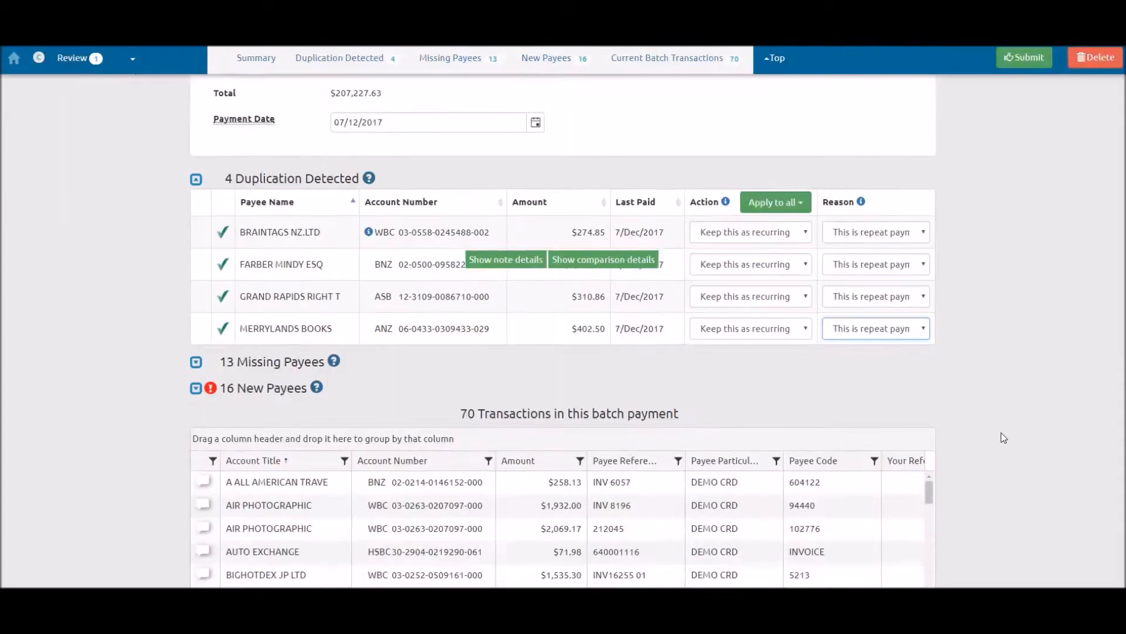
click(196, 362)
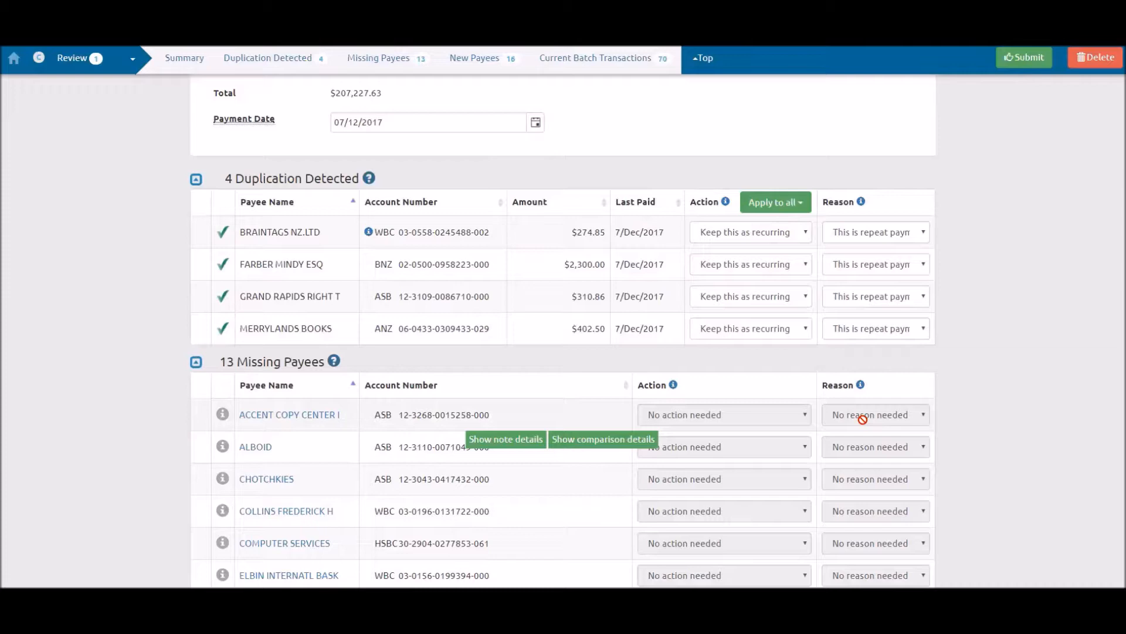
scroll(863, 419, down, 8)
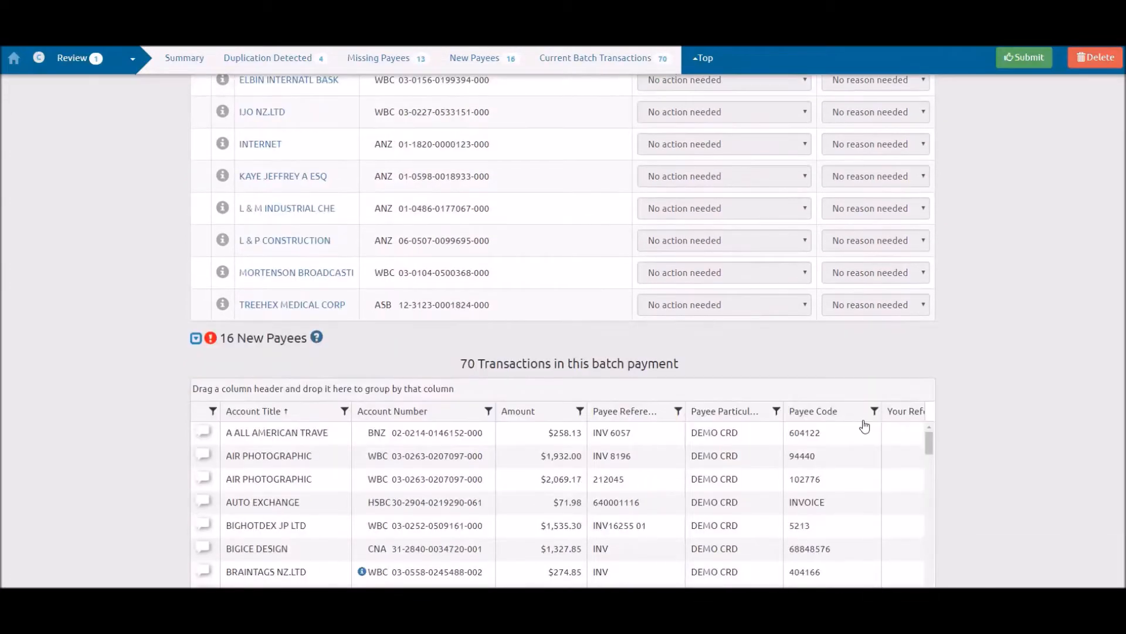
scroll(394, 326, down, 1)
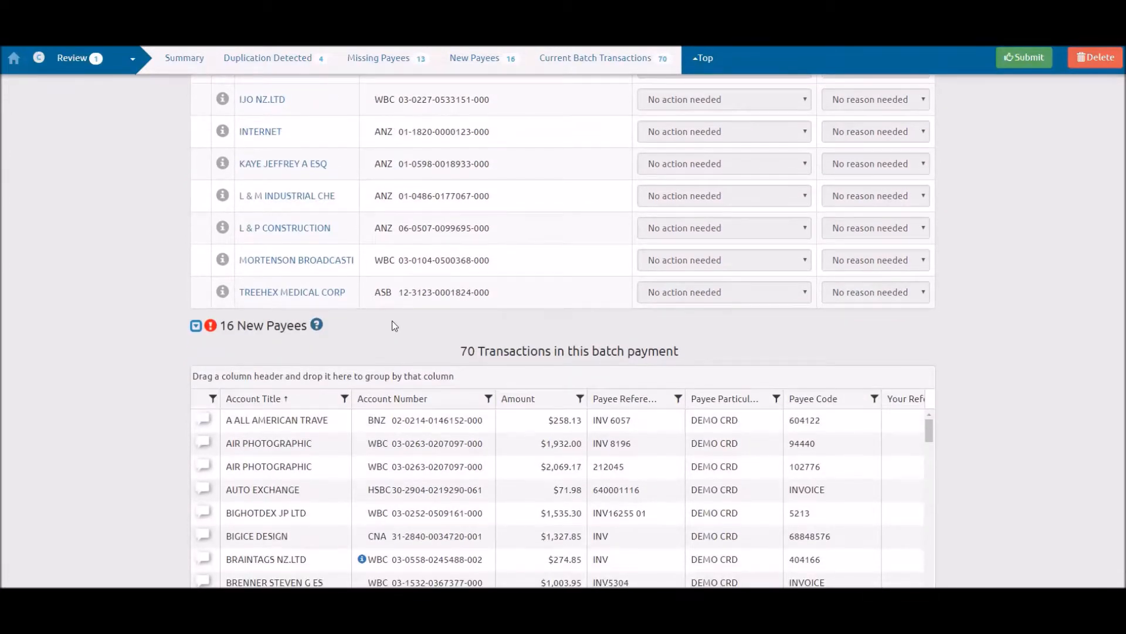
click(195, 326)
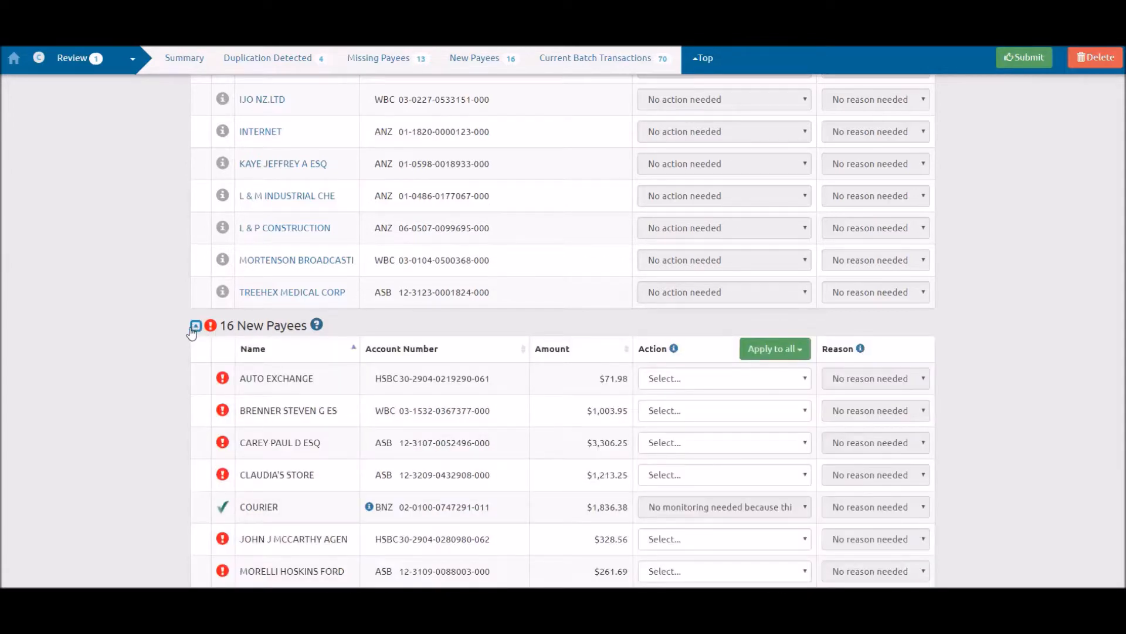
mouse_move(444, 504)
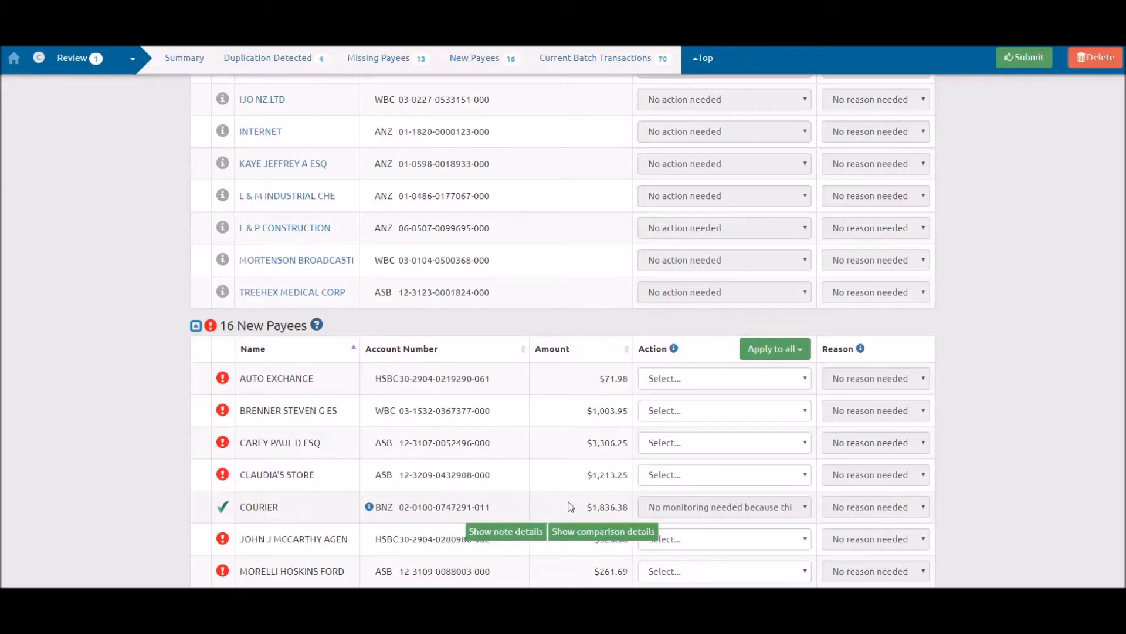
Try marking the new payee AUTO EXCHANGE as "This is a mistake" and cancel deleting the batch
click(680, 375)
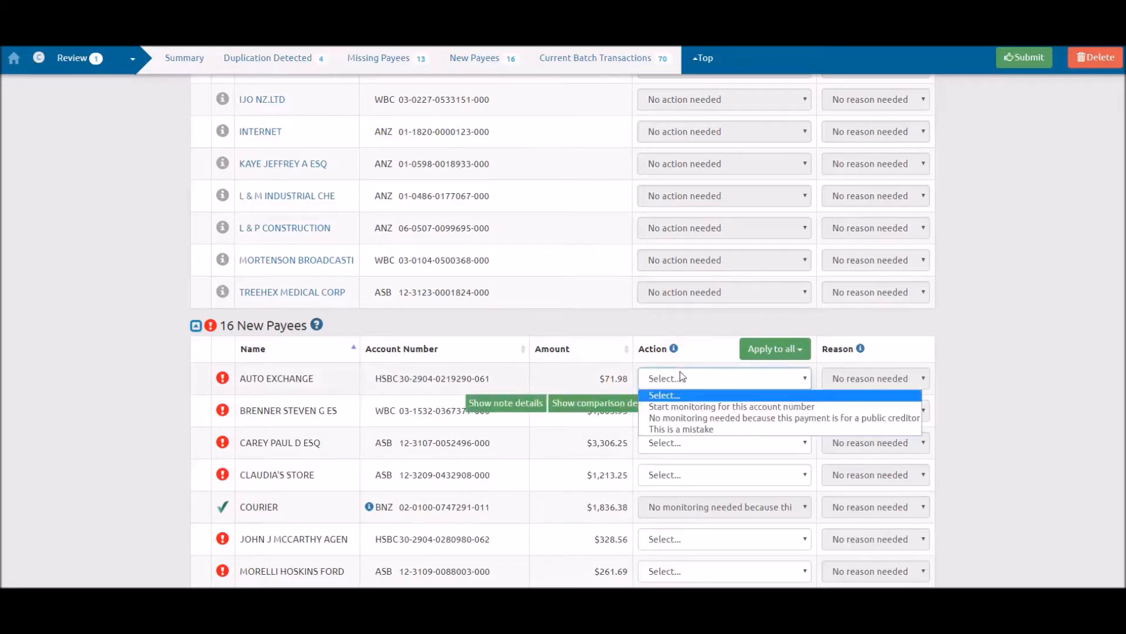
click(773, 429)
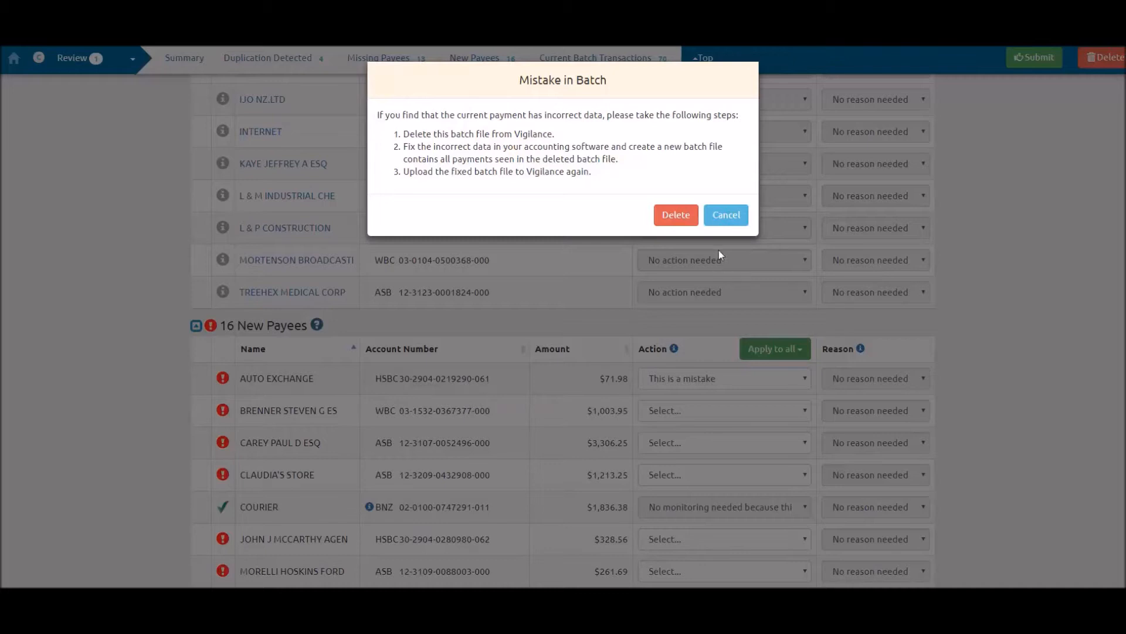
click(725, 215)
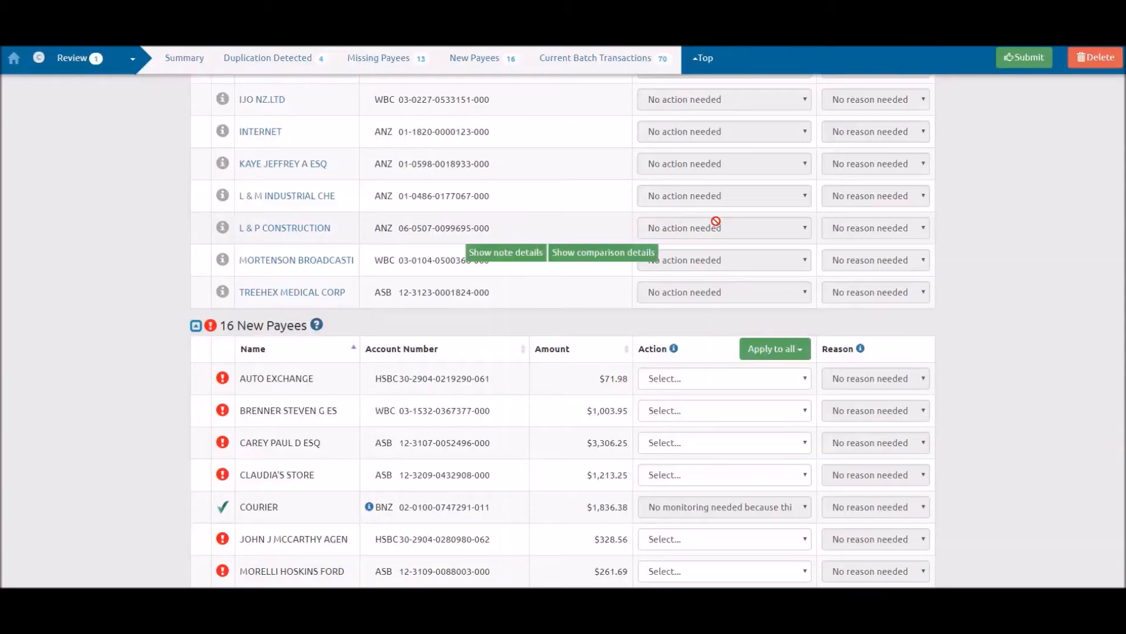
Try "Start monitoring for this account number" for AUTO EXCHANGE, followed by the no-monitoring public creditor option, and cancel its validation request
click(701, 382)
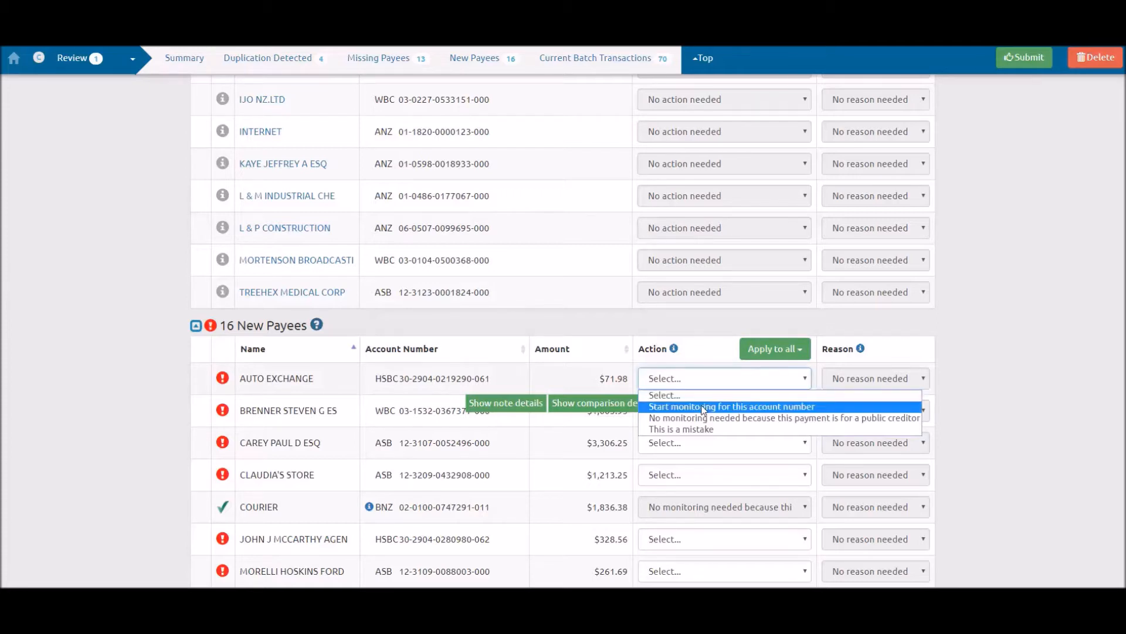
click(703, 408)
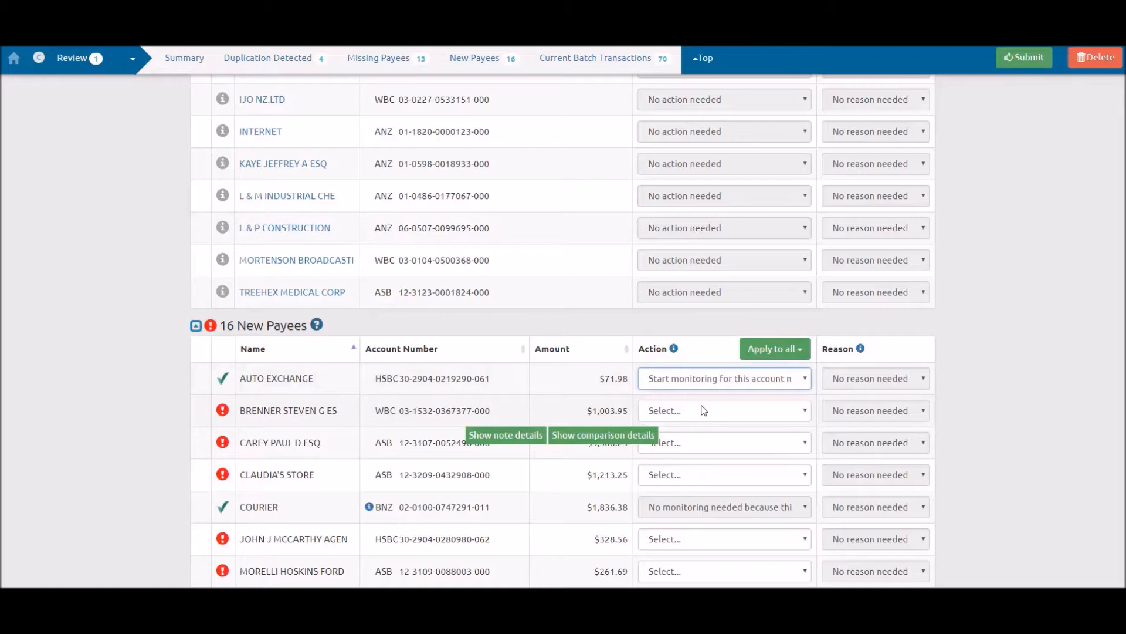
click(702, 381)
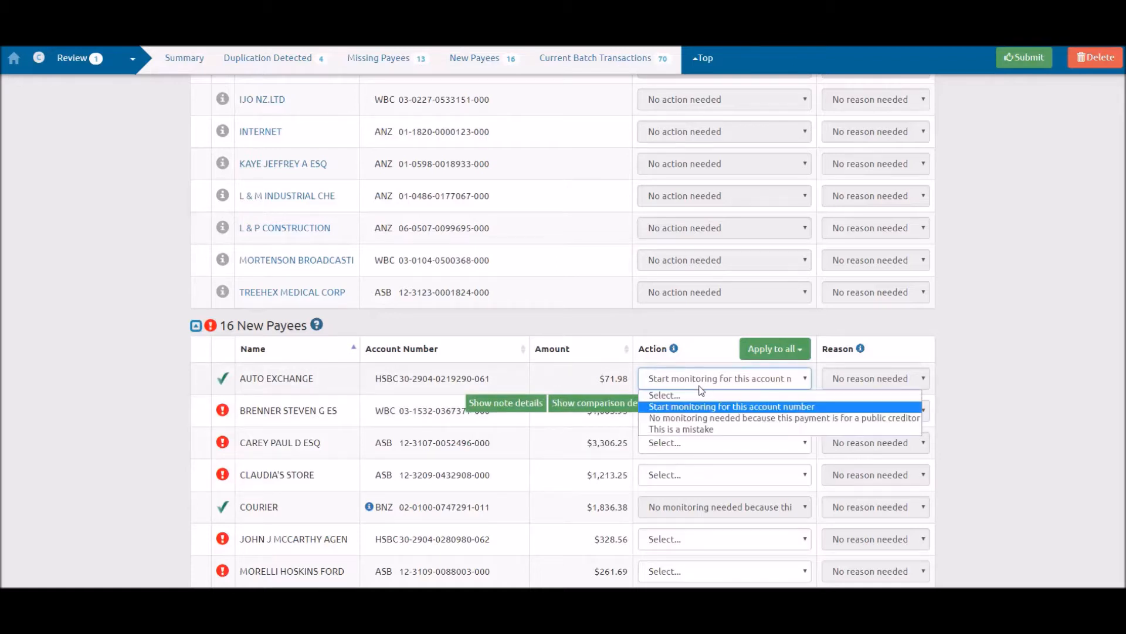
click(713, 418)
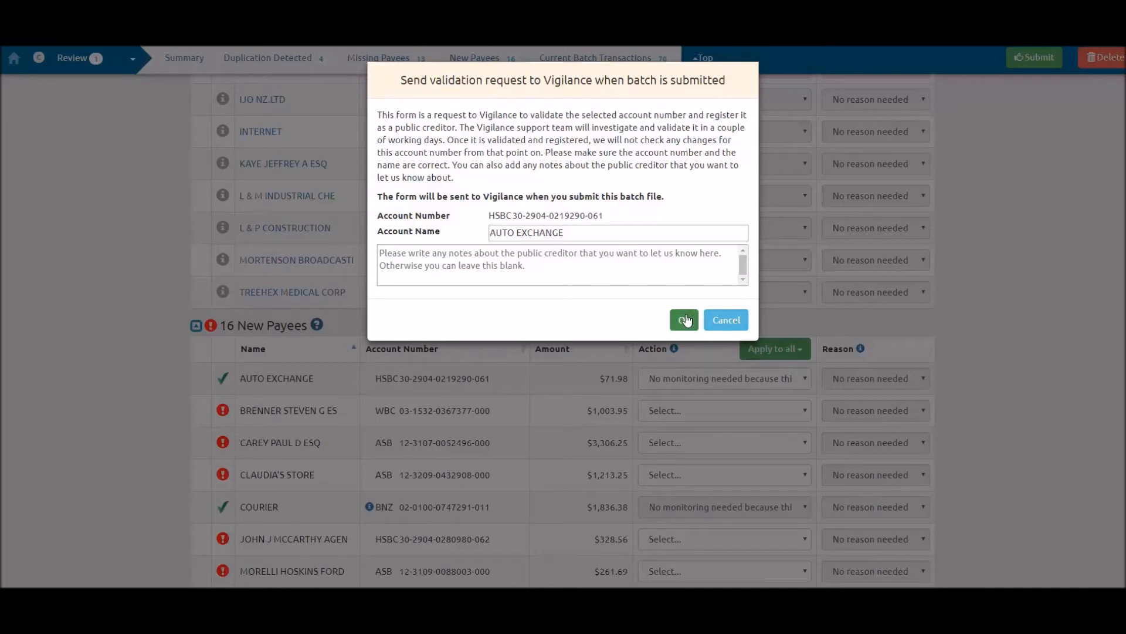
click(717, 320)
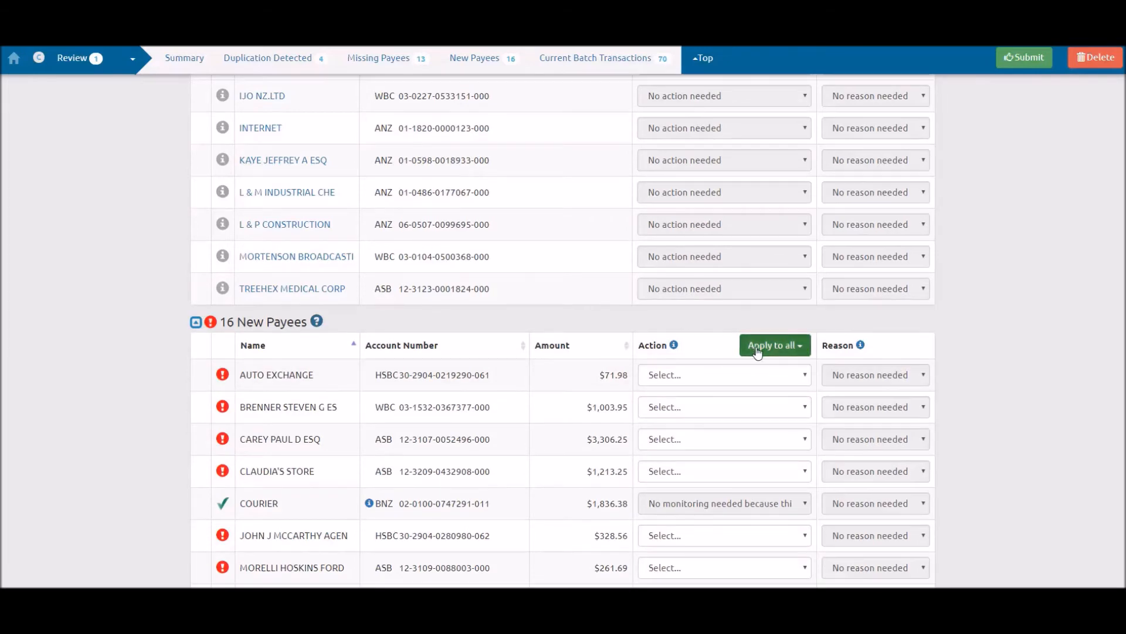
Apply the action "Start monitoring for this account number" to all new payees requiring an action
click(757, 348)
click(745, 369)
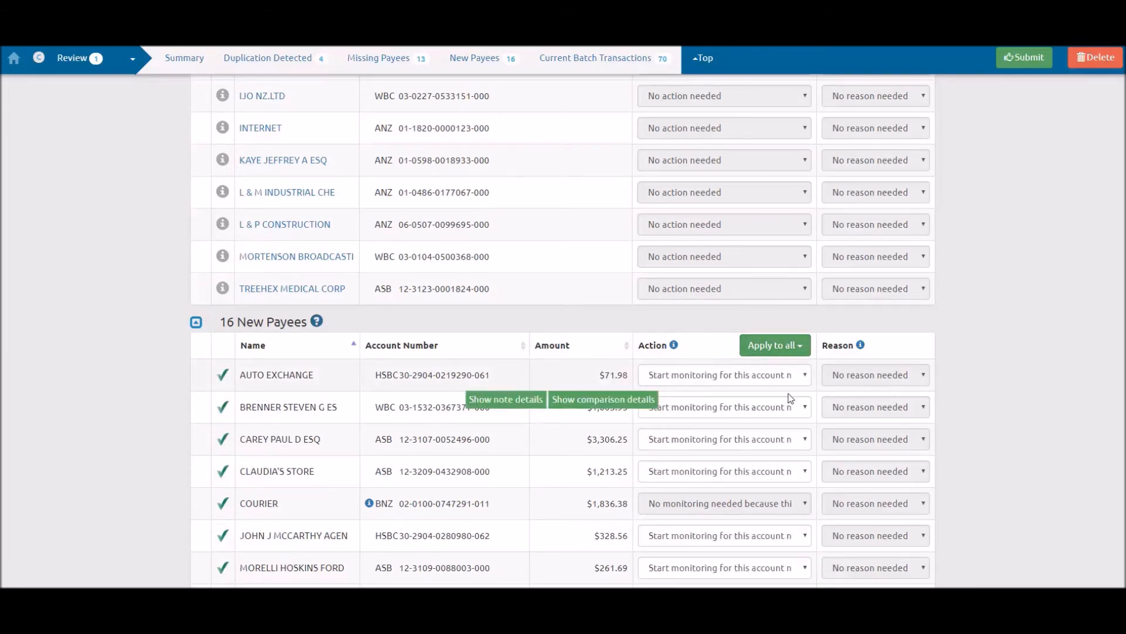
Open the comparison details of the BRAINTAGS NZ.LTD duplicate and examine the earlier and current payment data
scroll(826, 428, down, 6)
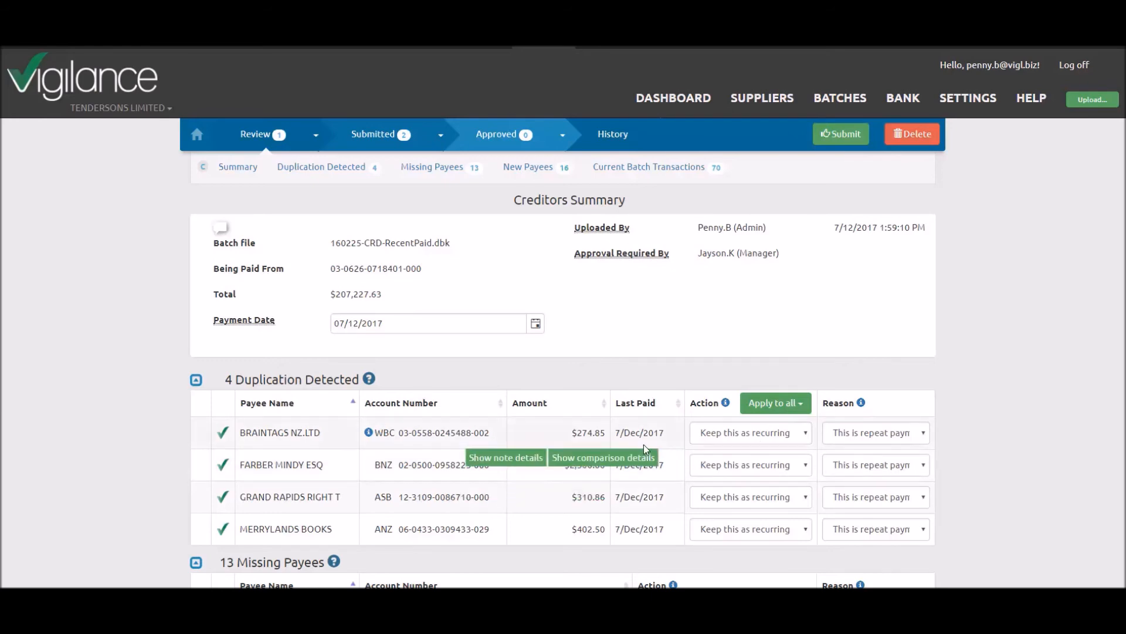
click(634, 456)
scroll(631, 457, down, 2)
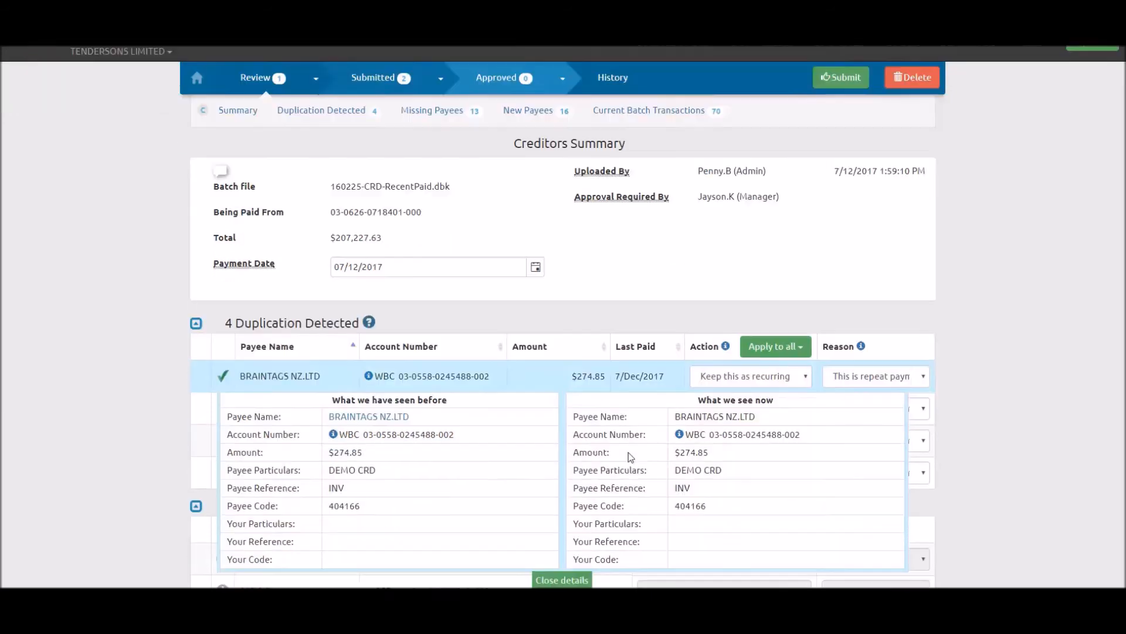